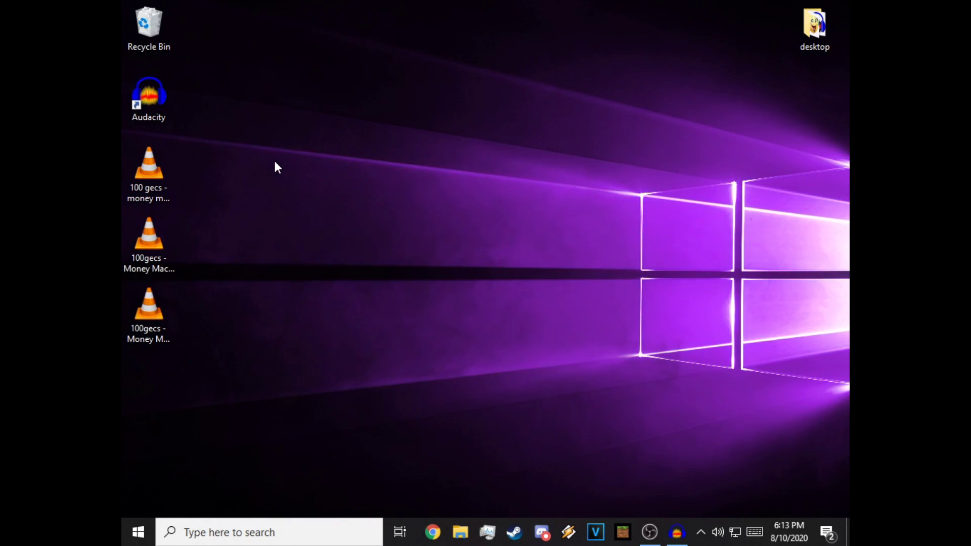
Import the original Money Machine mp3 into the Acapella project by dragging it from the desktop
left_click(151, 174)
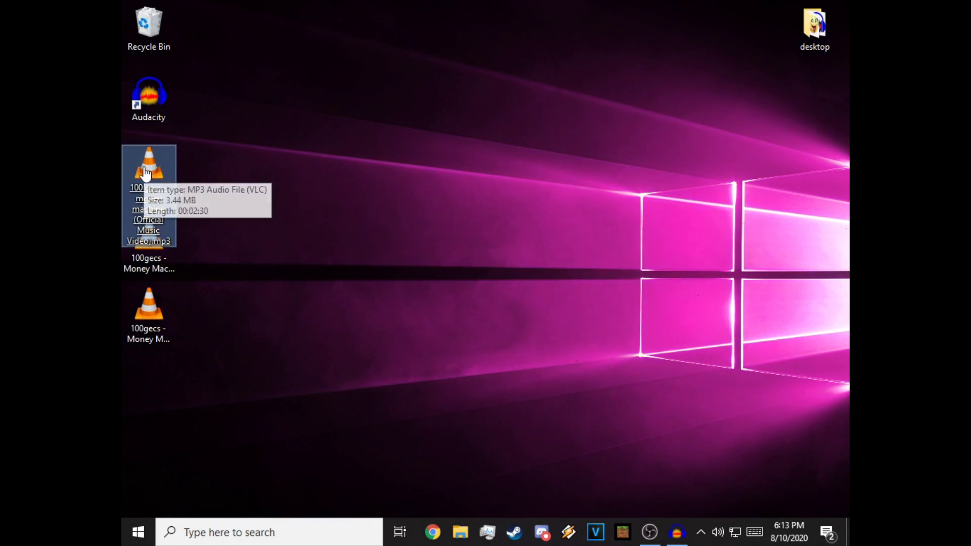
left_click(247, 188)
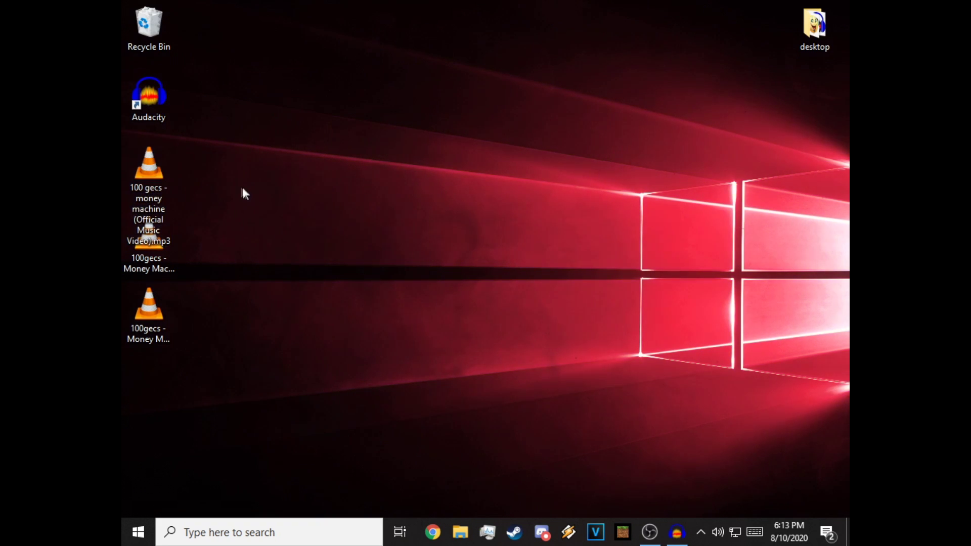
left_click(158, 127)
left_click(735, 390)
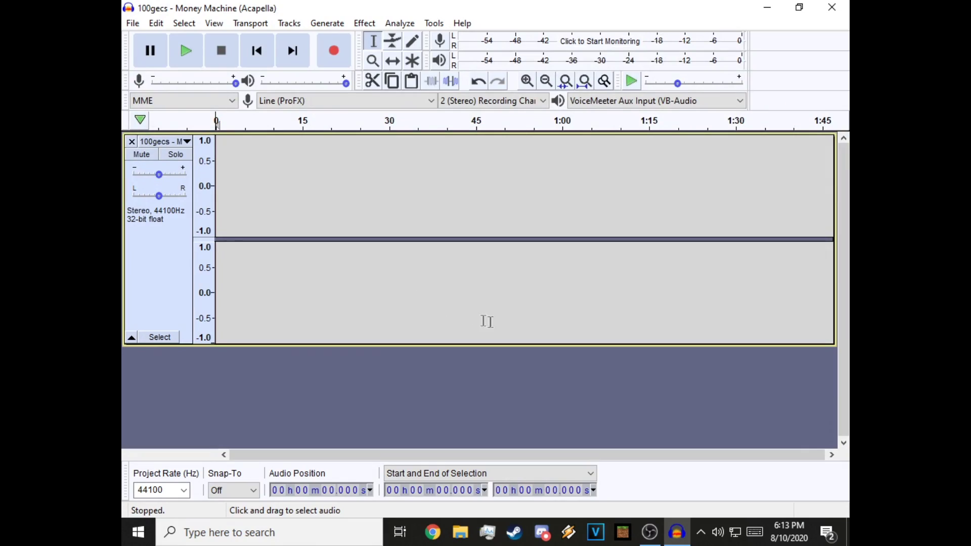
mouse_move(505, 6)
left_mouse_down()
mouse_move(446, 157)
mouse_move(626, 64)
left_mouse_up()
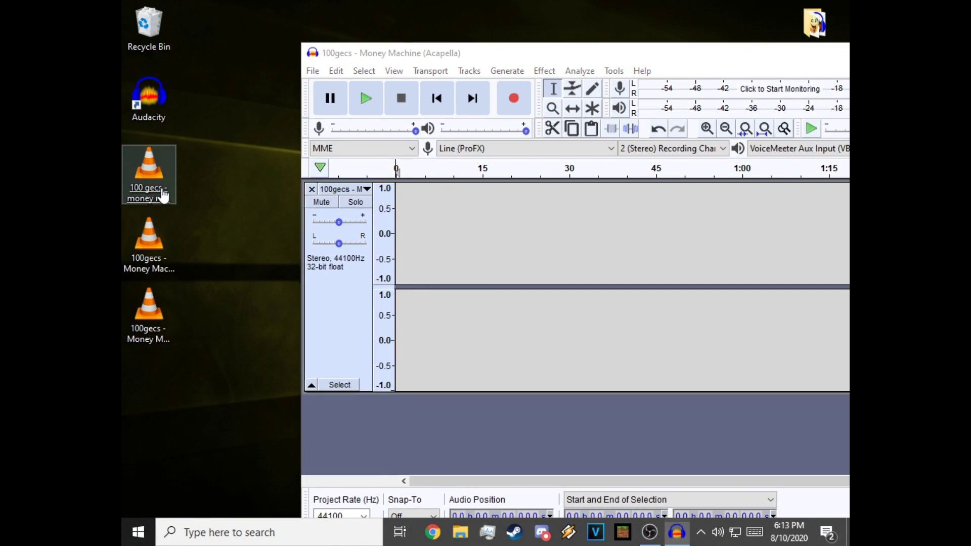
left_click_drag(162, 196, 466, 245)
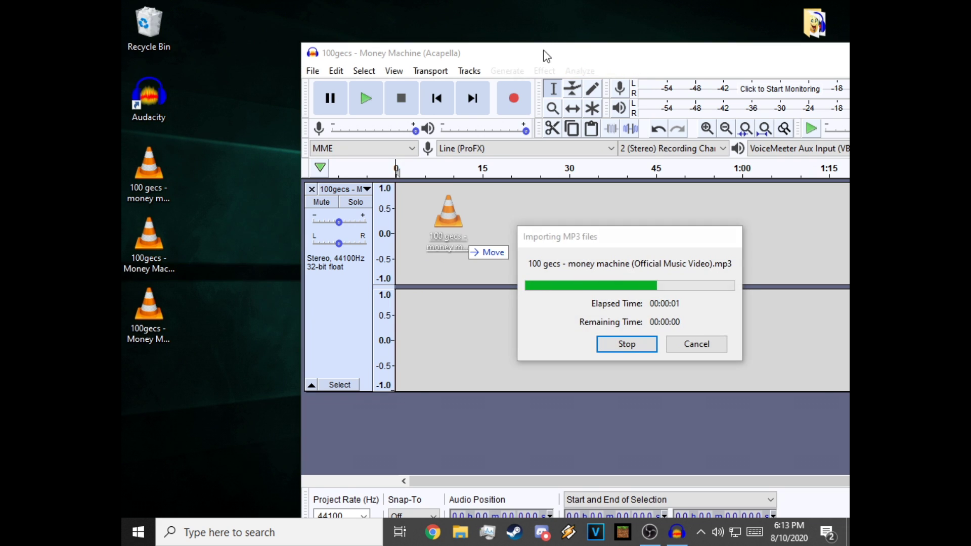
double_click(494, 53)
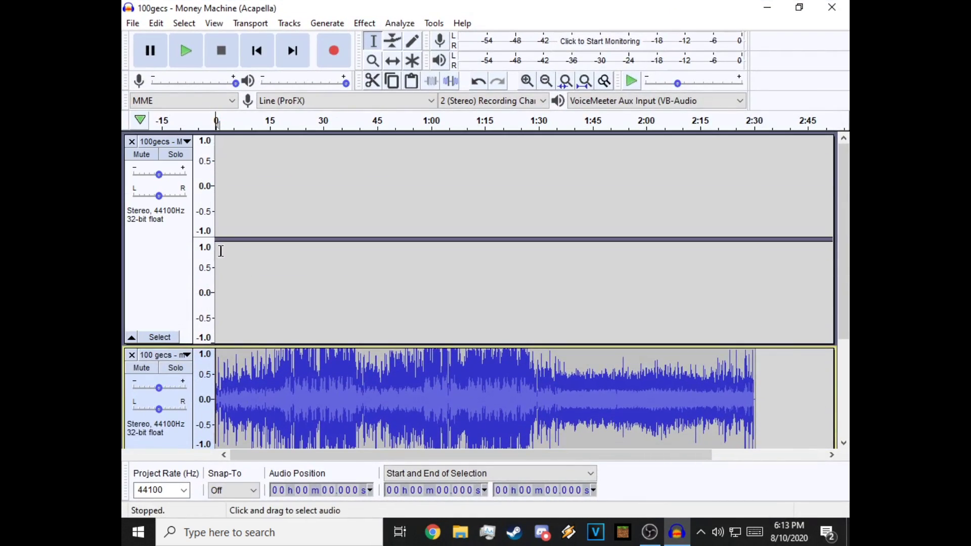
Remove the empty track, preview the imported 2:30 track, and minimize Audacity
left_click(131, 141)
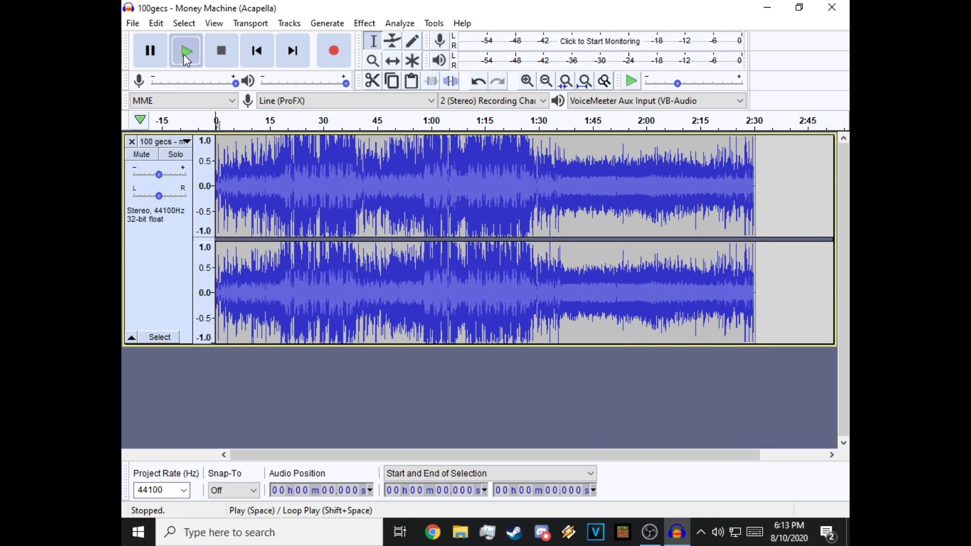
left_click(186, 53)
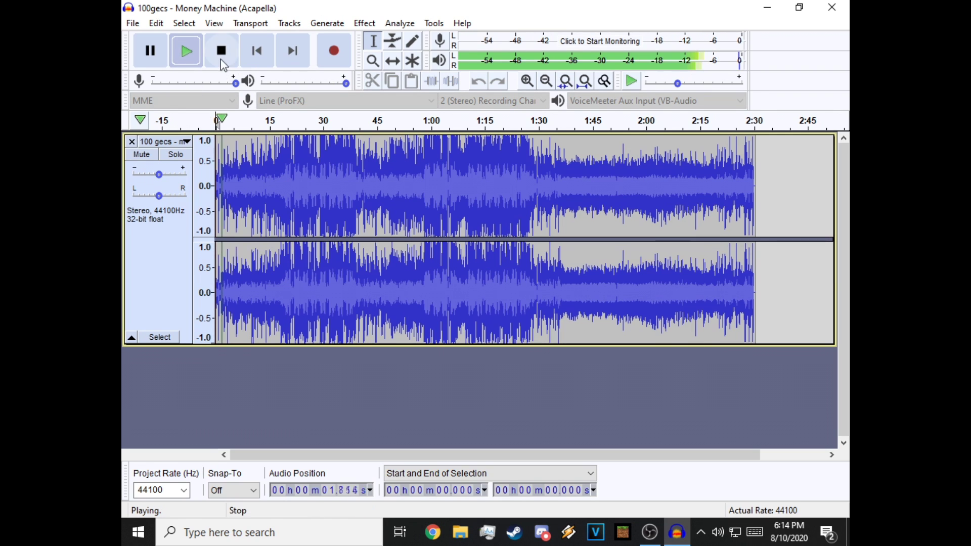
left_click(221, 52)
left_click(767, 7)
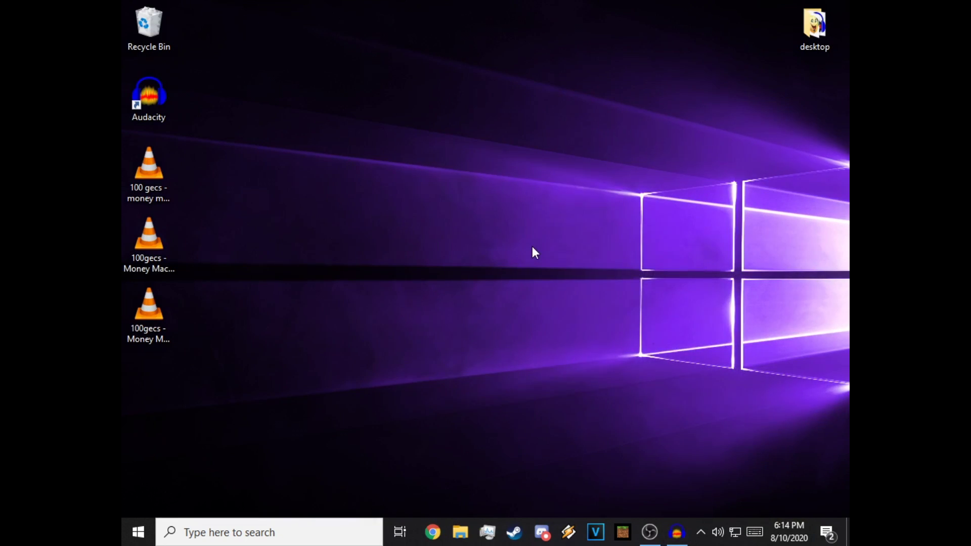
Create a new text document on the desktop with the default name and open it in Notepad
right_click(533, 248)
mouse_move(615, 381)
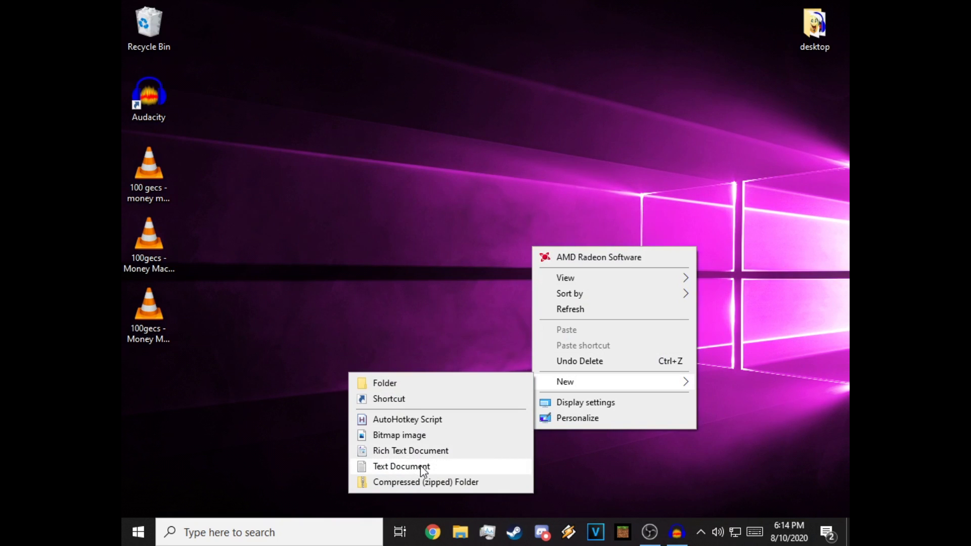
left_click(421, 465)
key("Return")
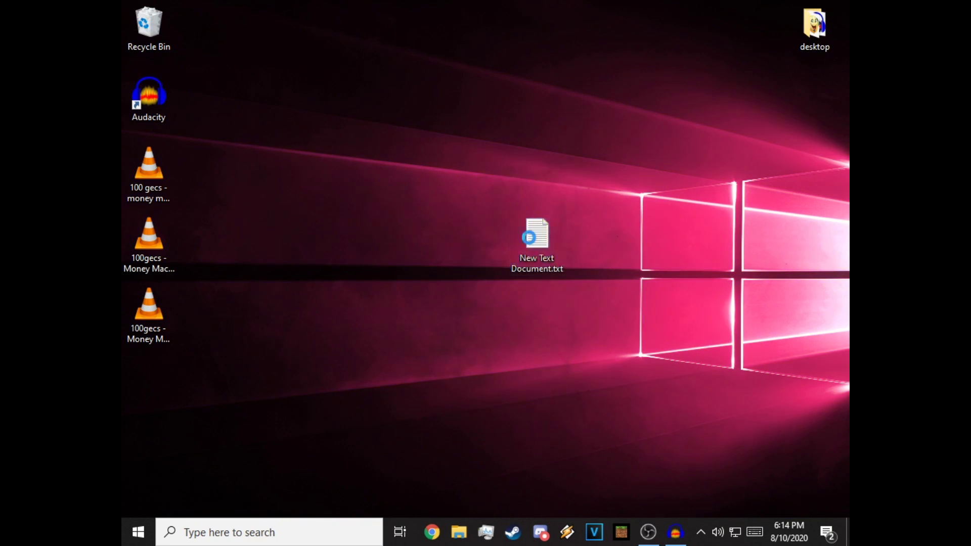
left_click(527, 124)
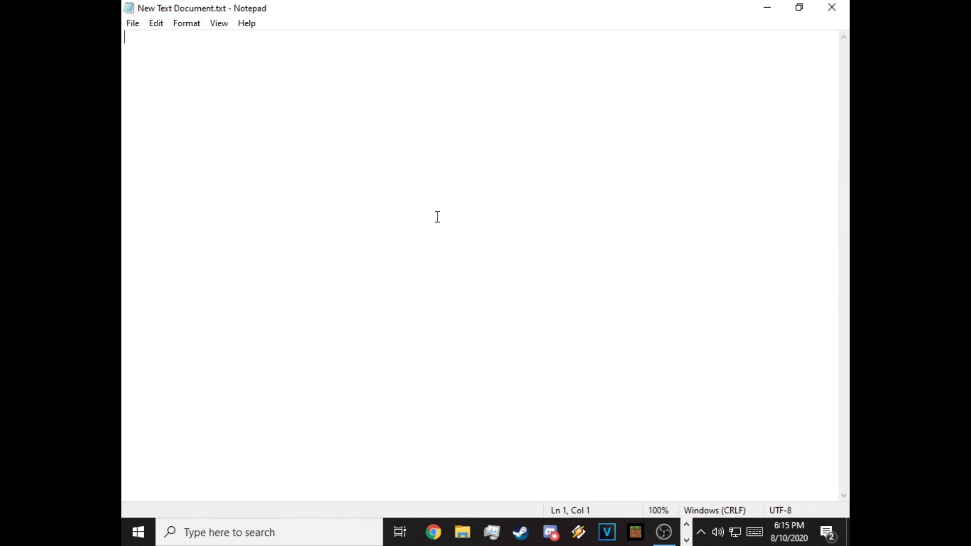
type("REASONS WH")
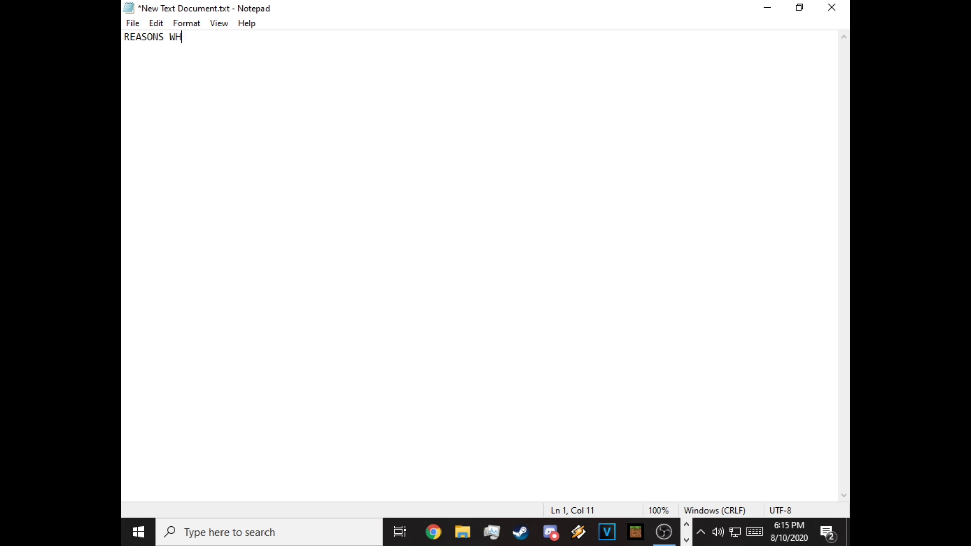
type("Y MO")
type("NEY MACHINE ")
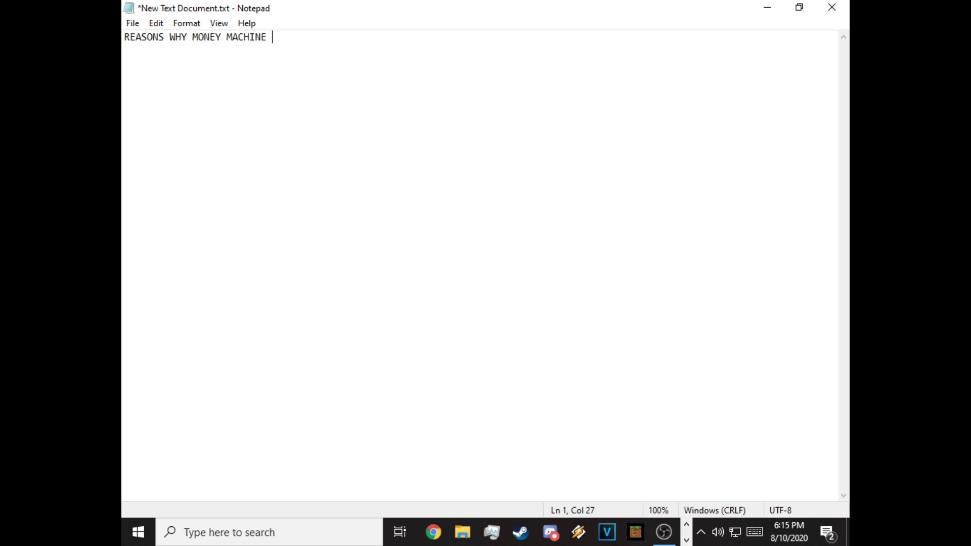
type("BY !)) ")
type("GECS")
type(" IS BAD")
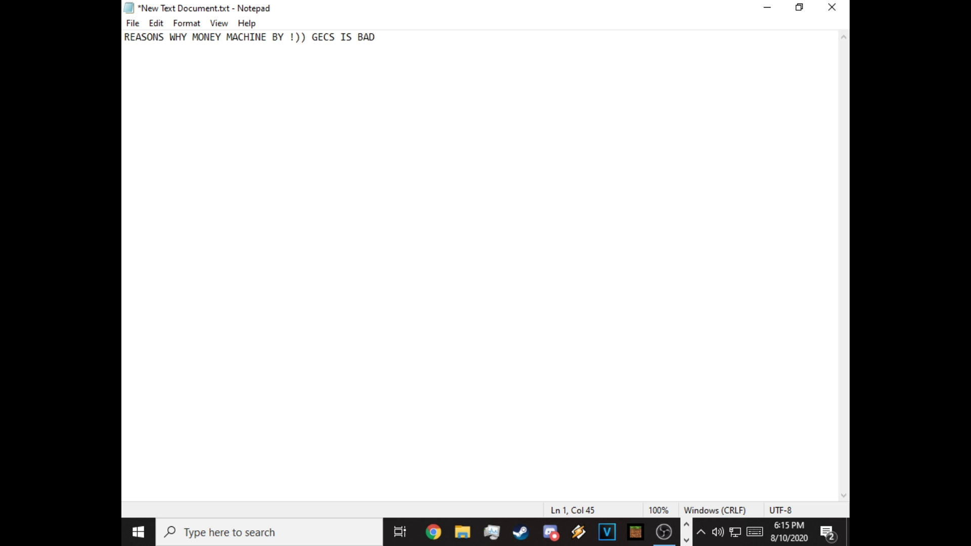
type(":")
Write the heading line and reason '1.) instrumental' on the next line
key("Return")
type("1.")
type(")")
type("w")
key("BackSpace")
type("ins")
type("tru")
type("mental")
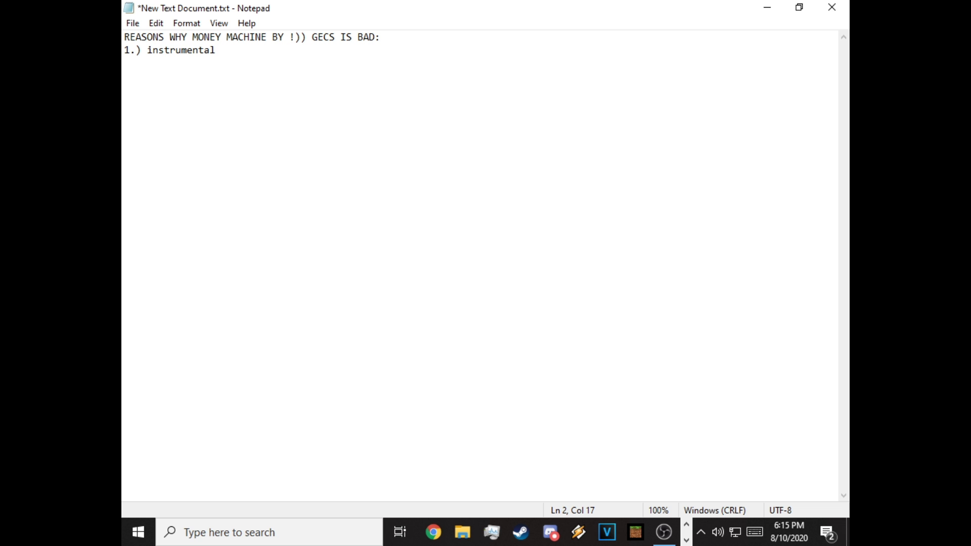
Add reasons '2.) Lyrical content', '3.) the band is ignorant' and '4.) i dont have a reason' on new lines
key("Return")
type("@")
key("BackSpace")
type("2.")
type(")")
type("Lyrical co")
type("ntent")
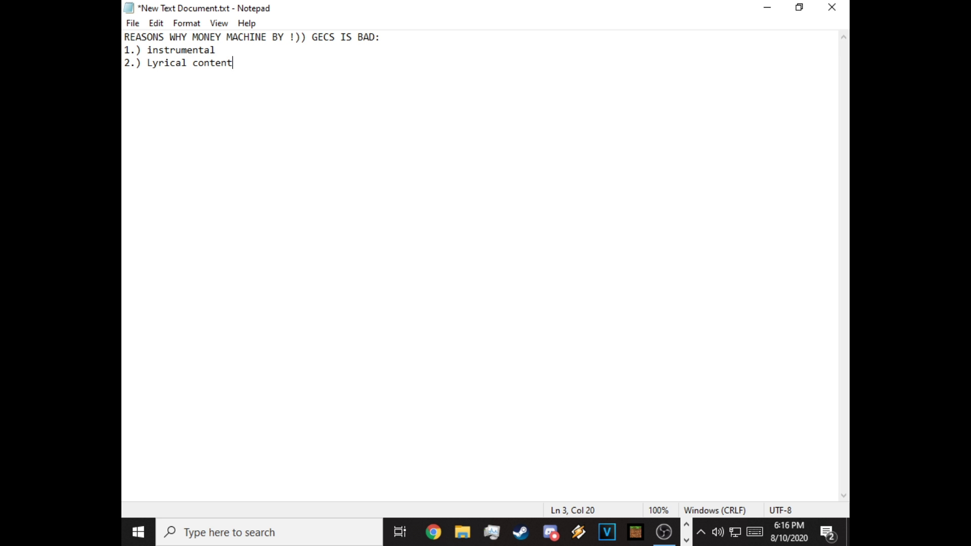
key("Return")
type("3.")
type(")")
type("the band ")
type("is ign")
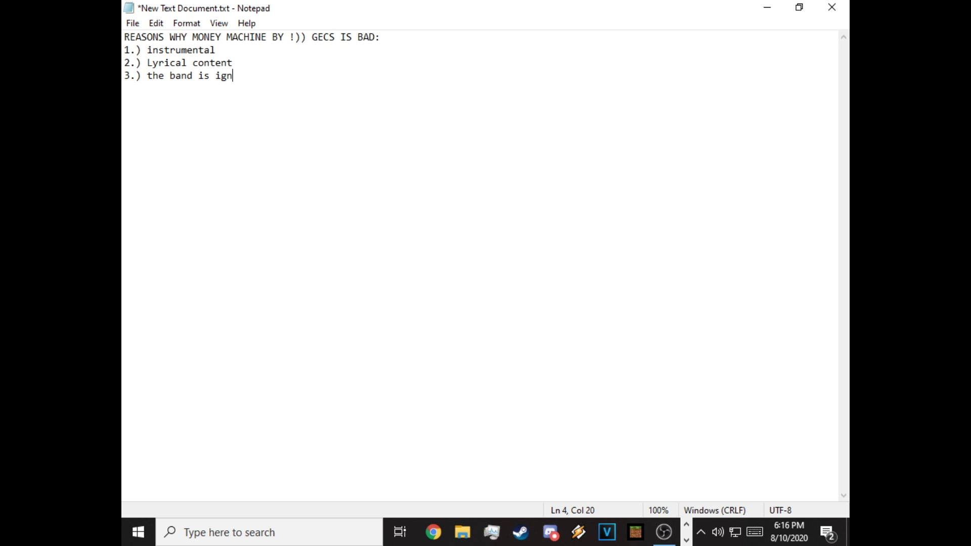
type("orant")
key("Return")
type("4.")
type(")")
type(" i dont h")
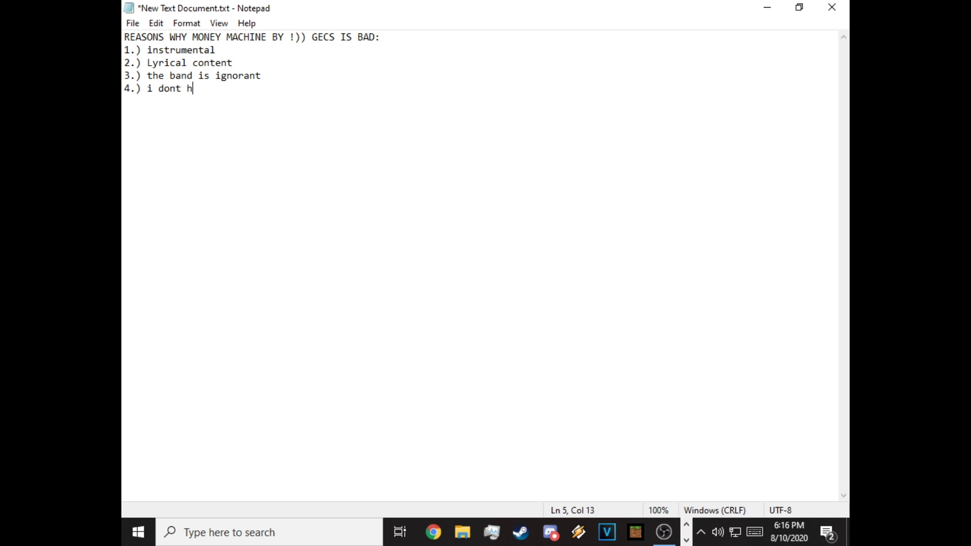
type("ave a reason")
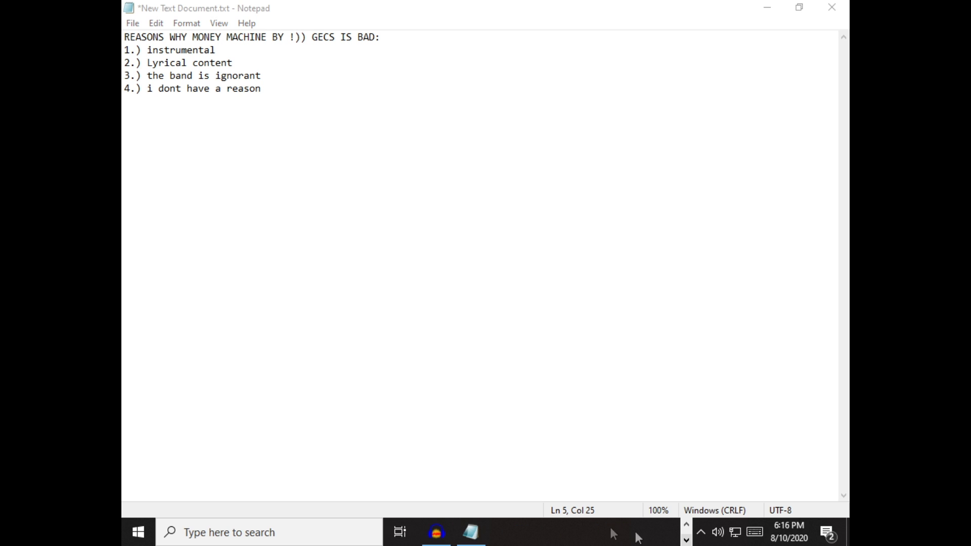
Preview the original track, delete all its audio, close the track and return to the desktop
left_click(436, 532)
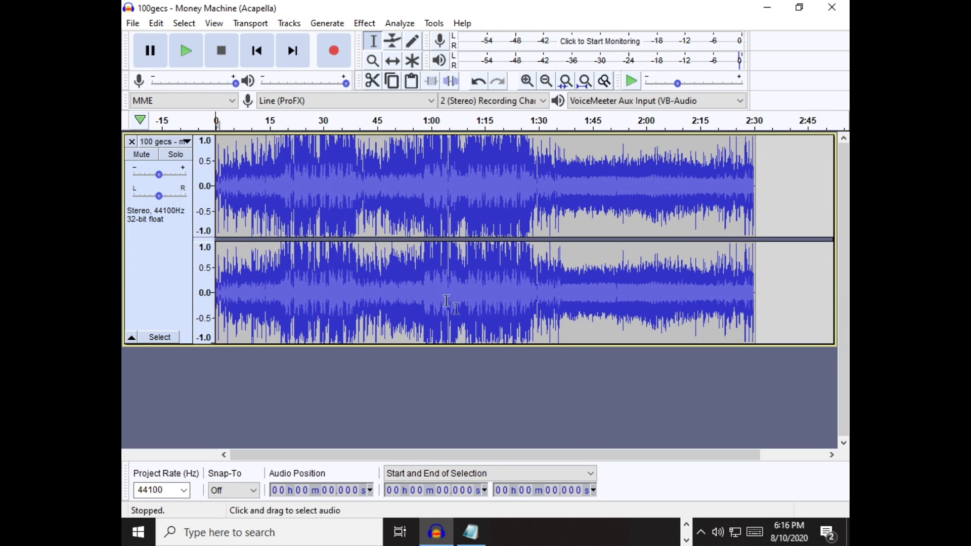
left_click(183, 67)
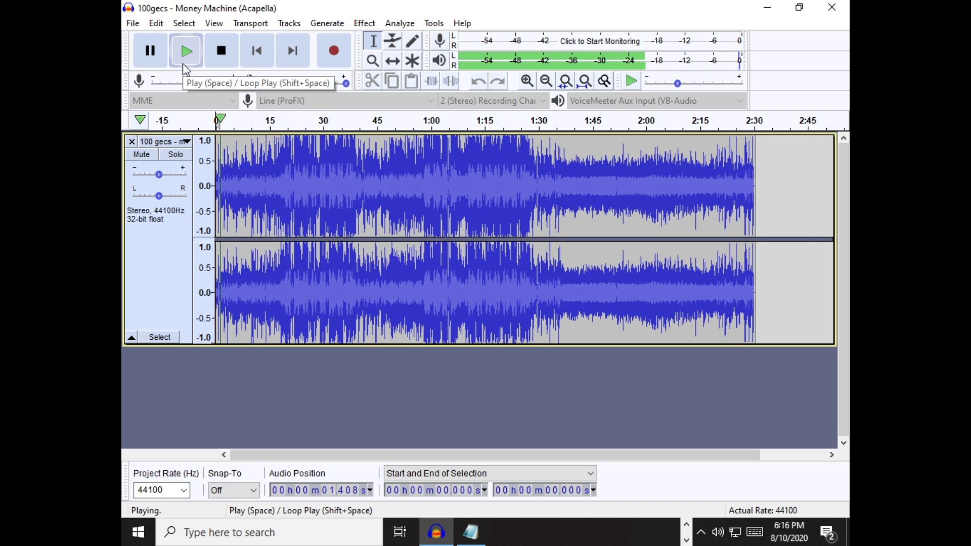
left_click(210, 66)
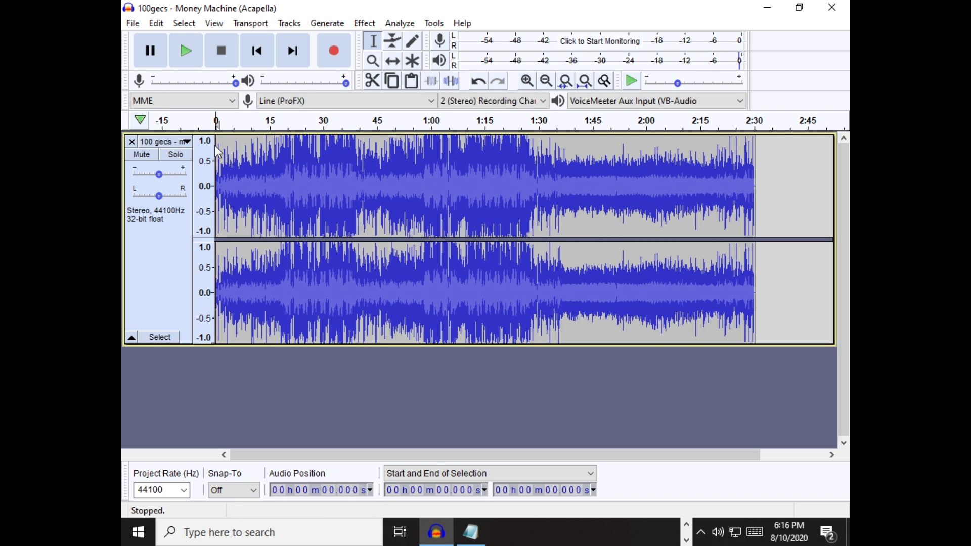
key("ctrl+a")
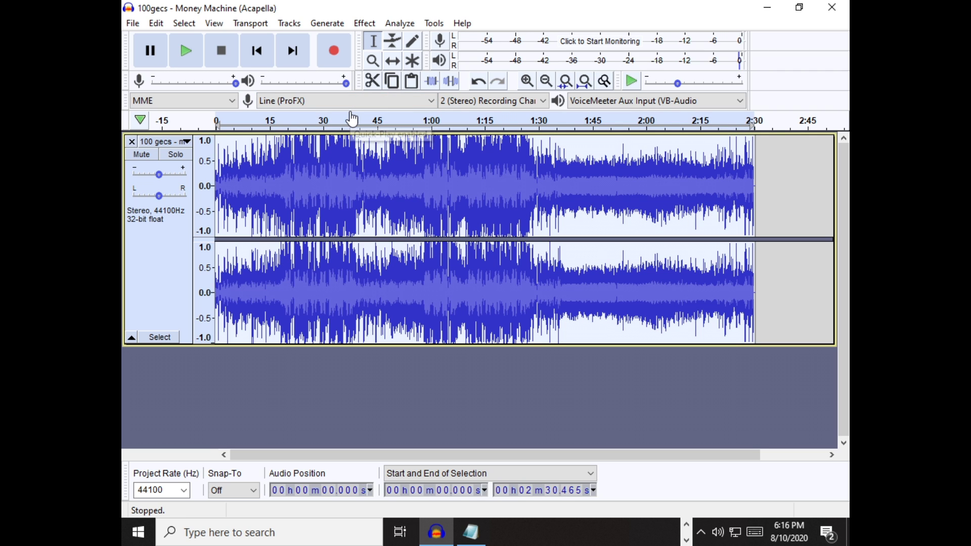
key("Delete")
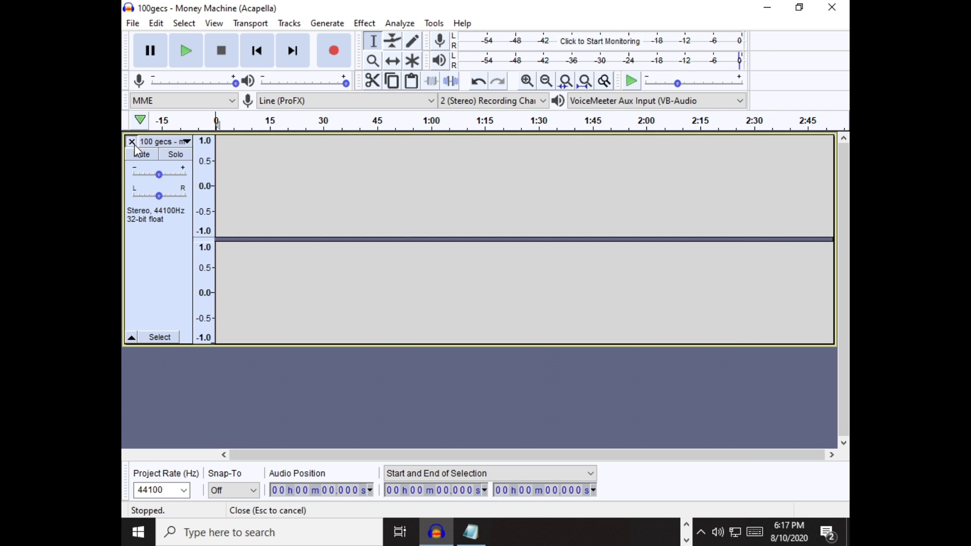
left_click(131, 142)
key("super+d")
Pick up the acapella mp3 on the desktop and carry it toward Audacity
left_click(164, 260)
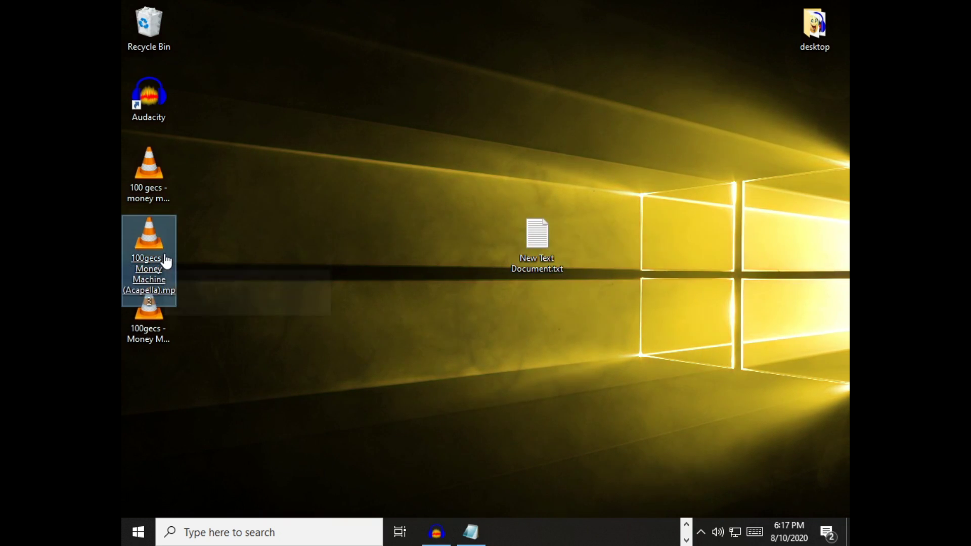
left_click_drag(165, 260, 434, 535)
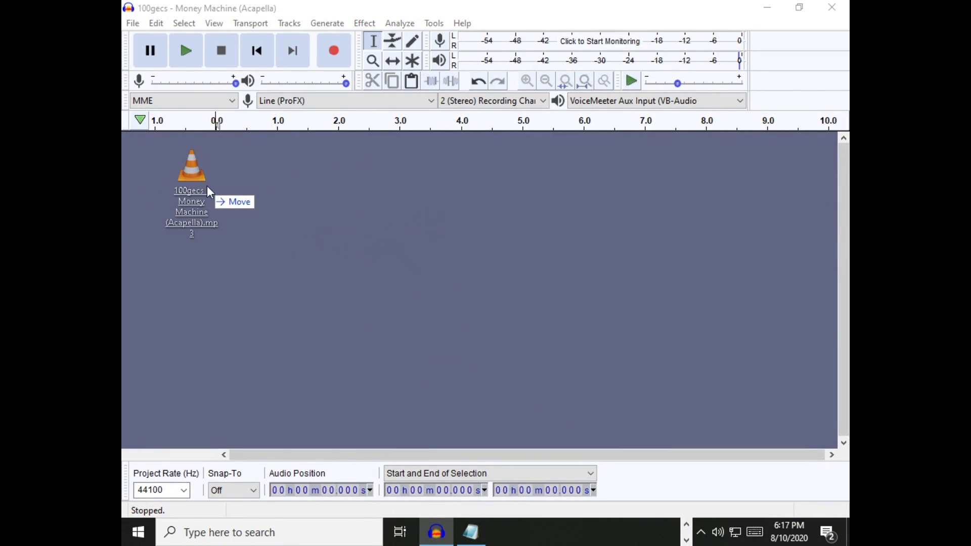
Drop the acapella mp3 into Audacity as the track, play and stop it twice, then bring Notepad forward
left_click_drag(433, 535, 213, 199)
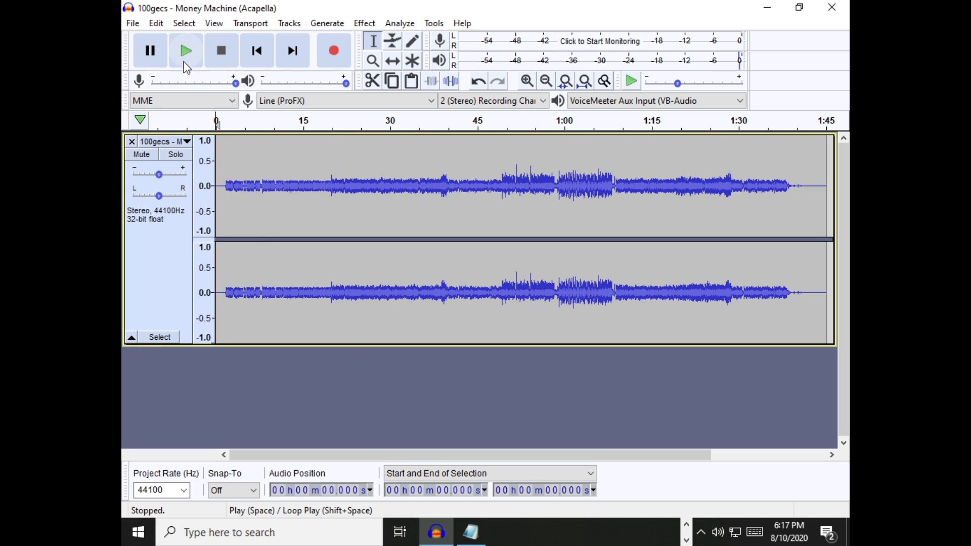
left_click(184, 61)
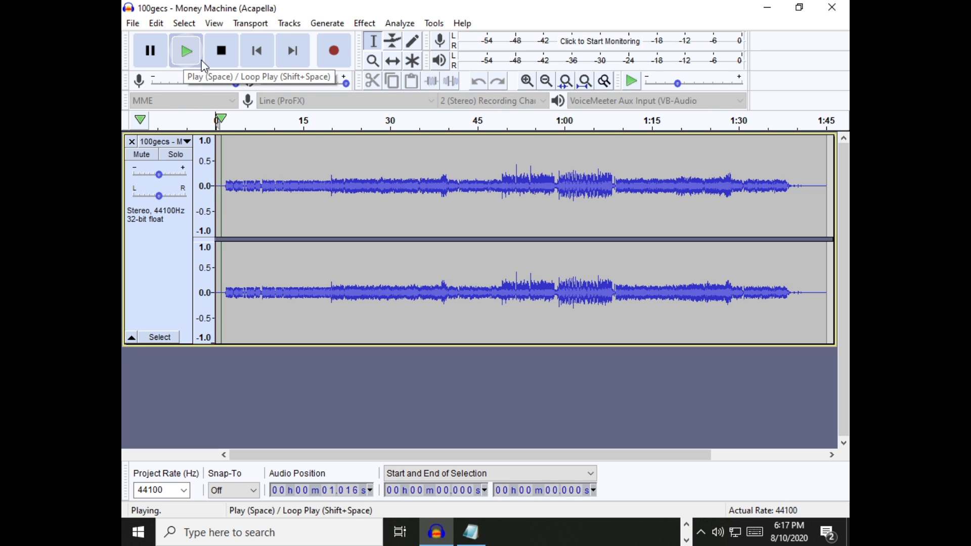
left_click(218, 56)
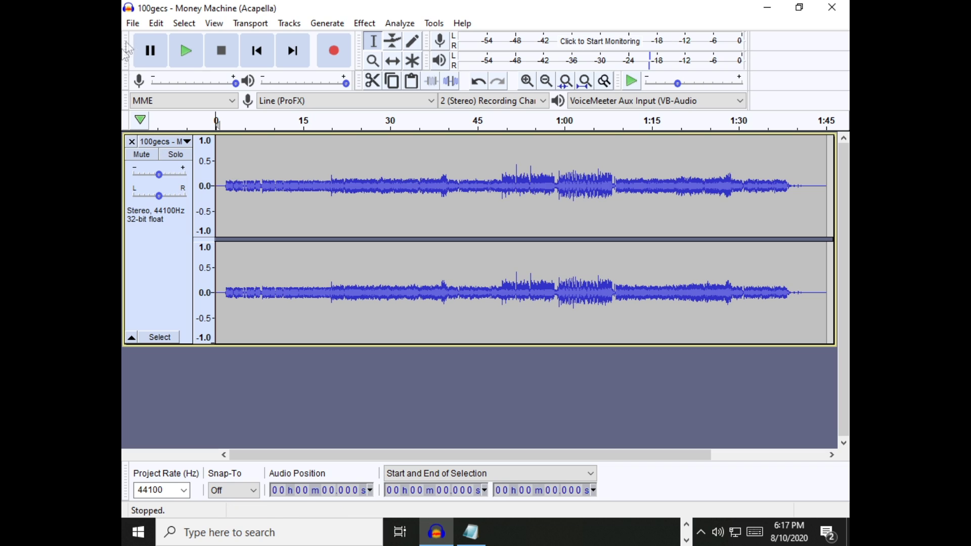
left_click(187, 51)
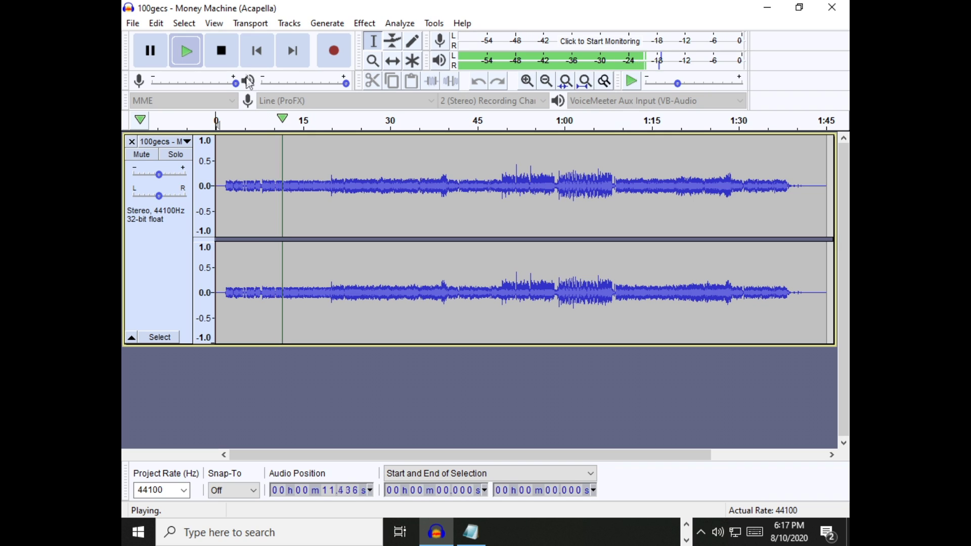
left_click(224, 46)
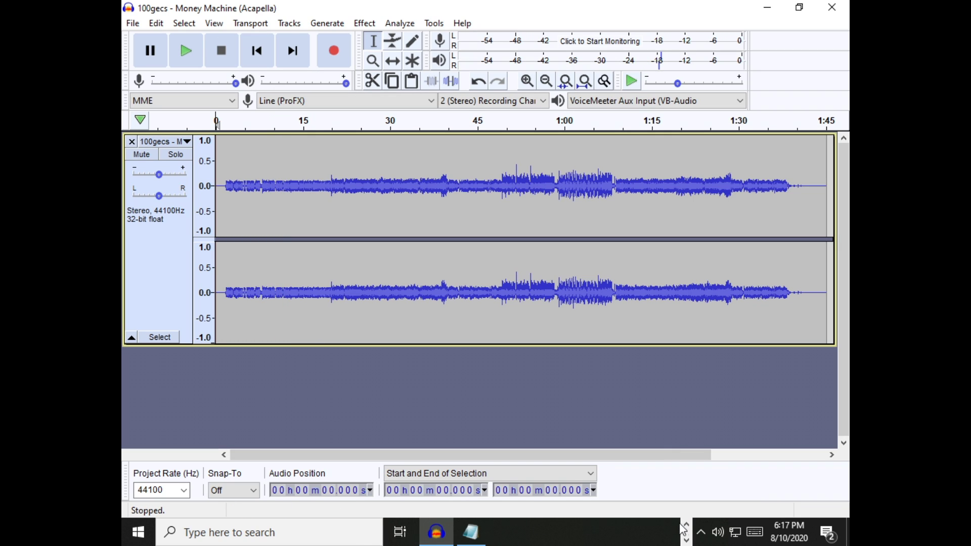
left_click(485, 536)
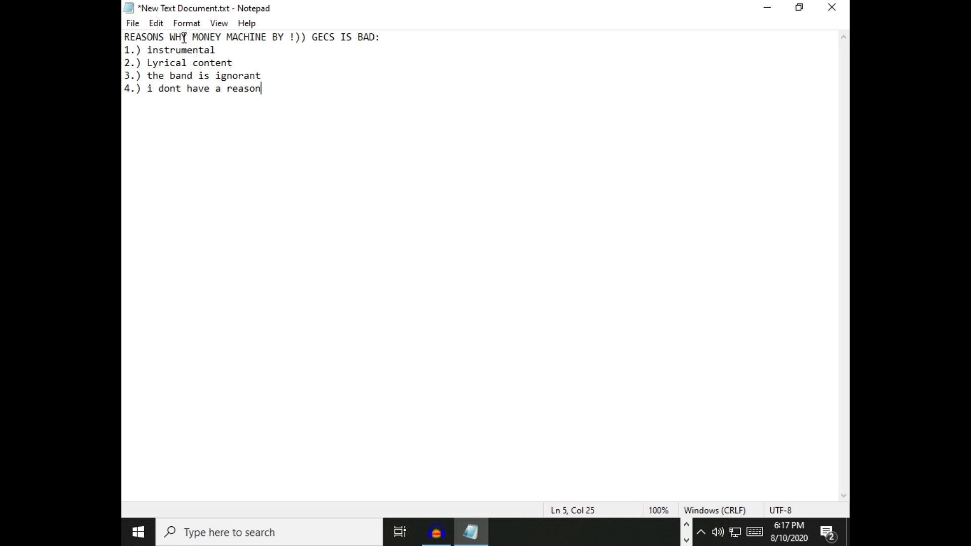
Add a '\/' check mark at the end of '1.) instrumental', then return to Audacity
left_click_drag(216, 49, 129, 51)
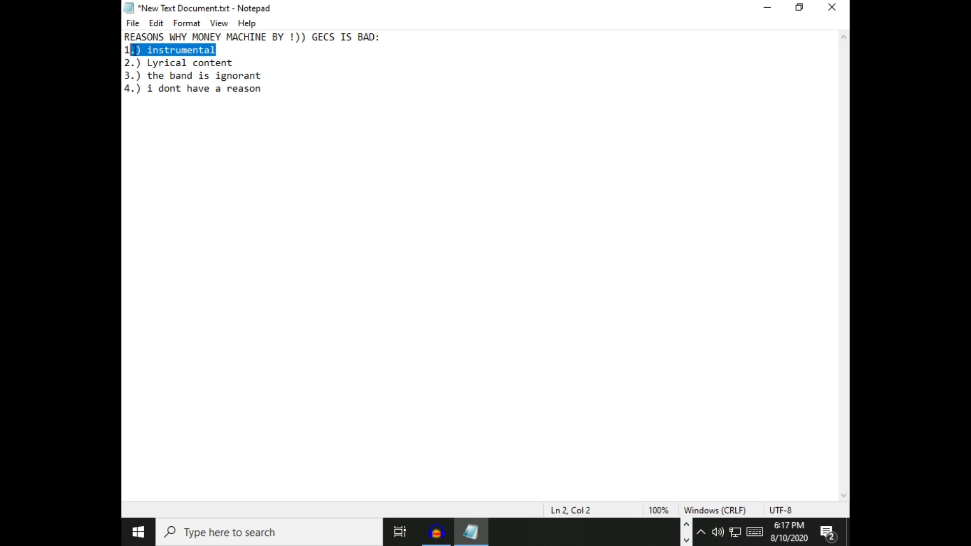
key("Right")
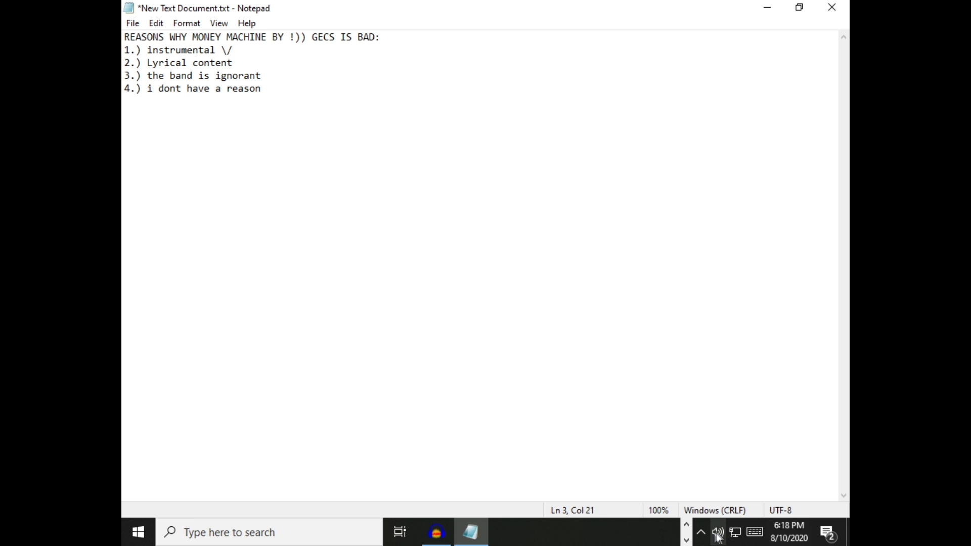
left_click(436, 532)
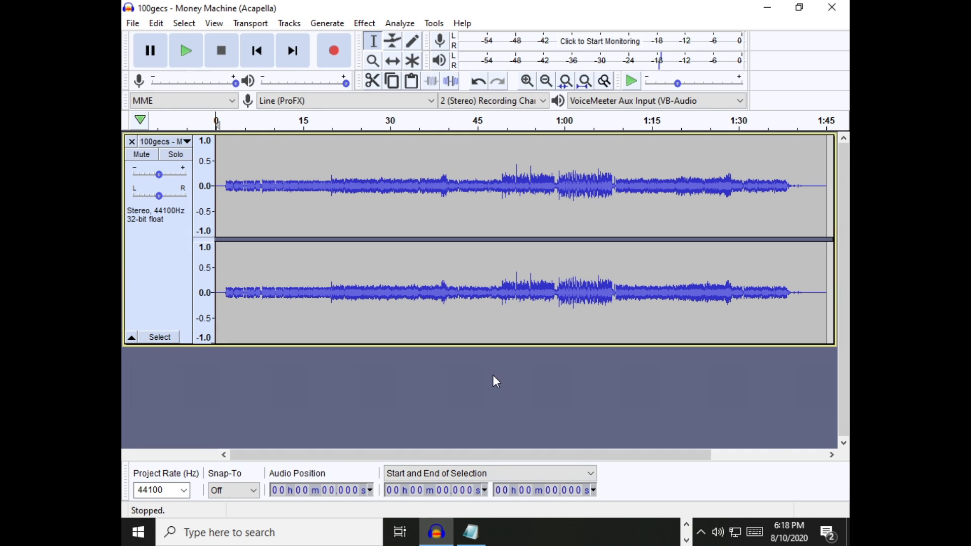
Play and stop the acapella briefly, then paste the SoundCloud link into a new Chrome tab
left_click(194, 50)
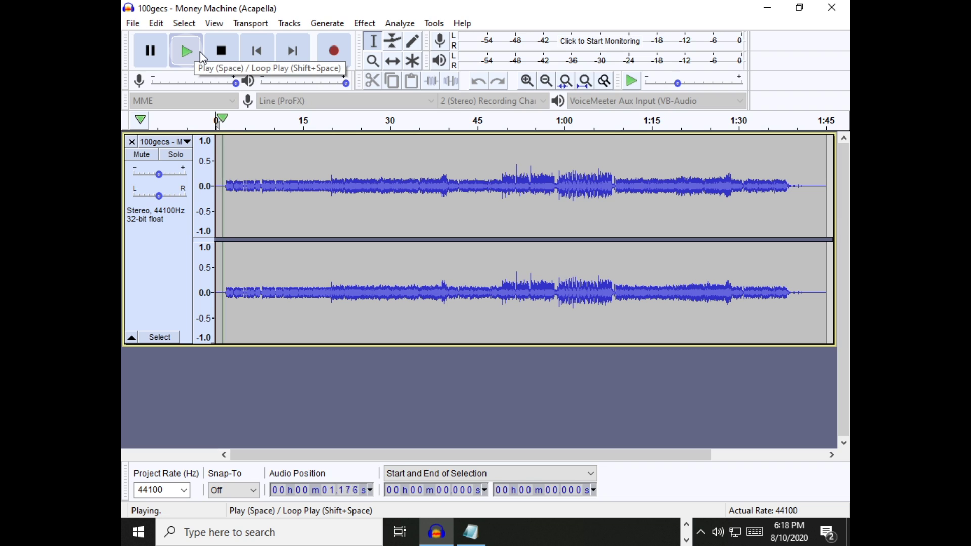
left_click(210, 61)
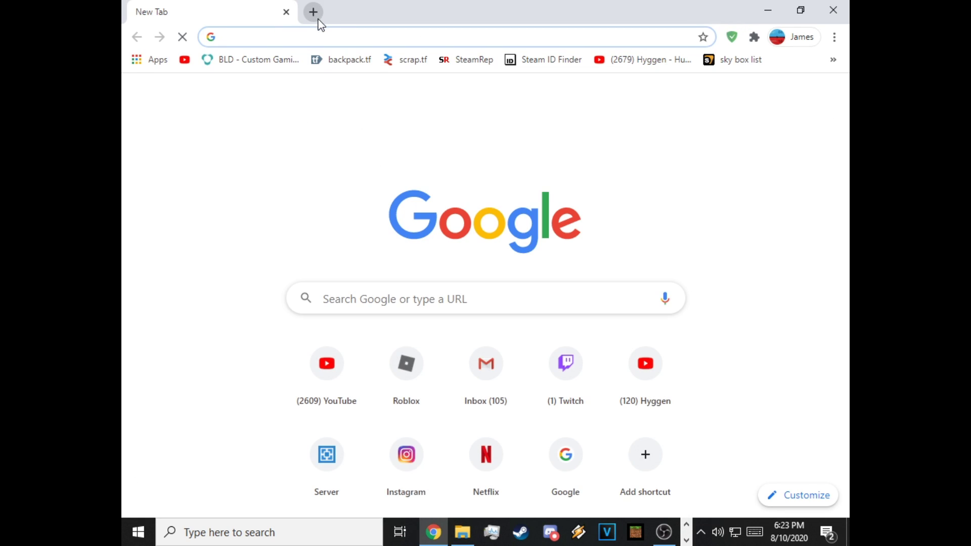
type("https://soundcloud.com/sm-sound162/16-love")
Load the SoundCloud page for Spiral-Sound's '16. Love' and pause its playback
key("Return")
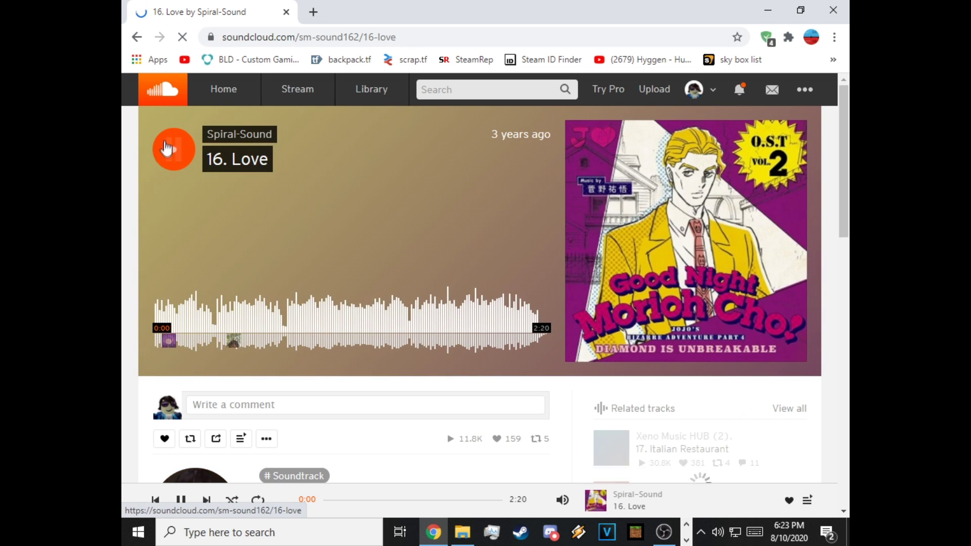
left_click(167, 148)
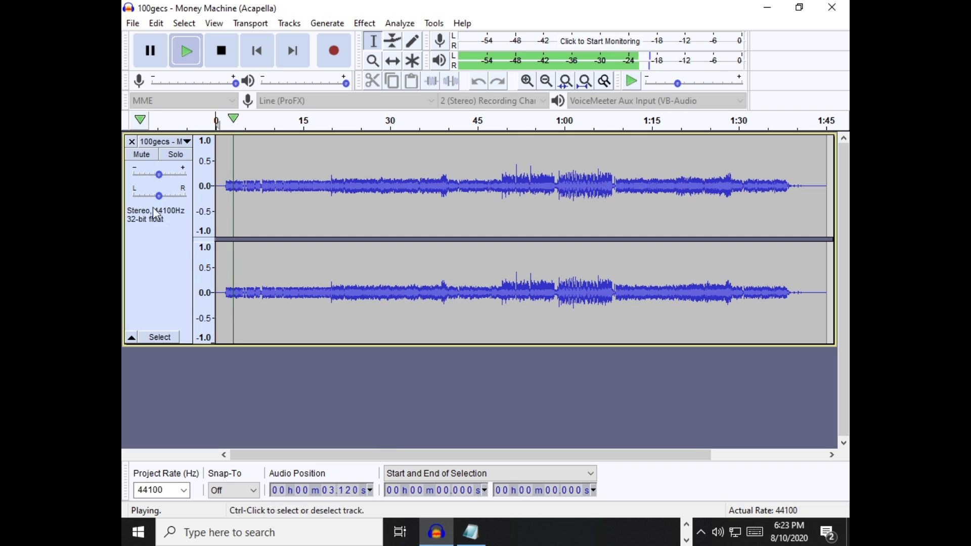
Set the acapella track's gain to +4.0 dB, play it near the end and stop, then switch to SoundCloud
left_click_drag(158, 175, 167, 177)
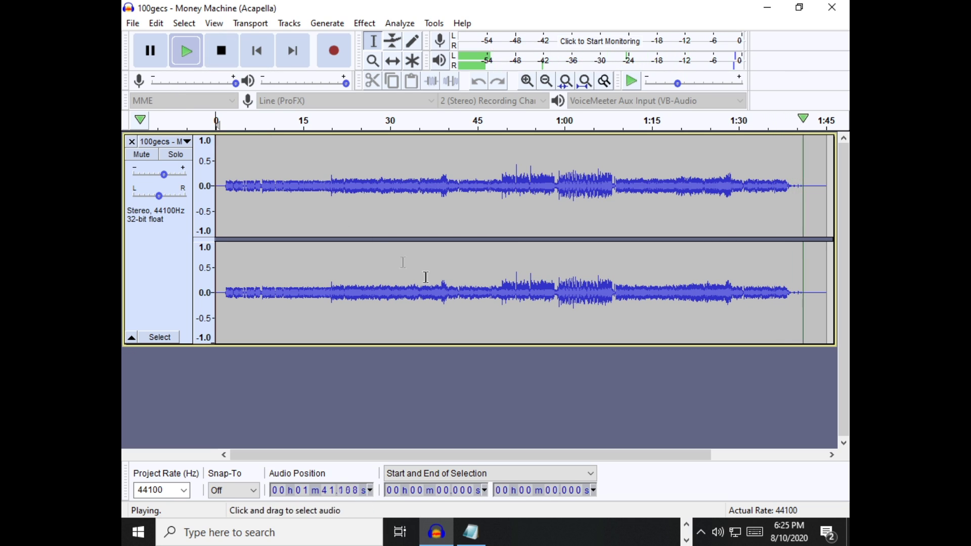
left_click(221, 51)
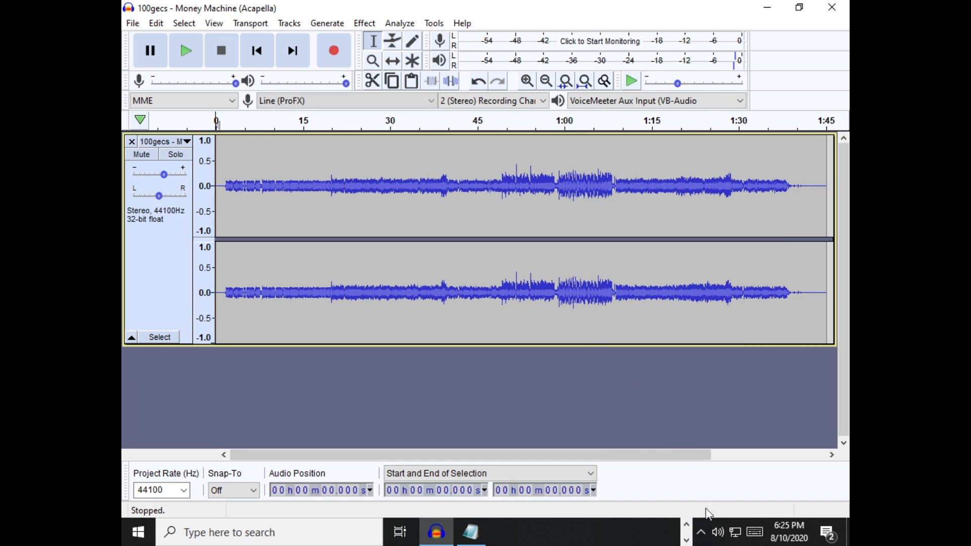
left_click(434, 532)
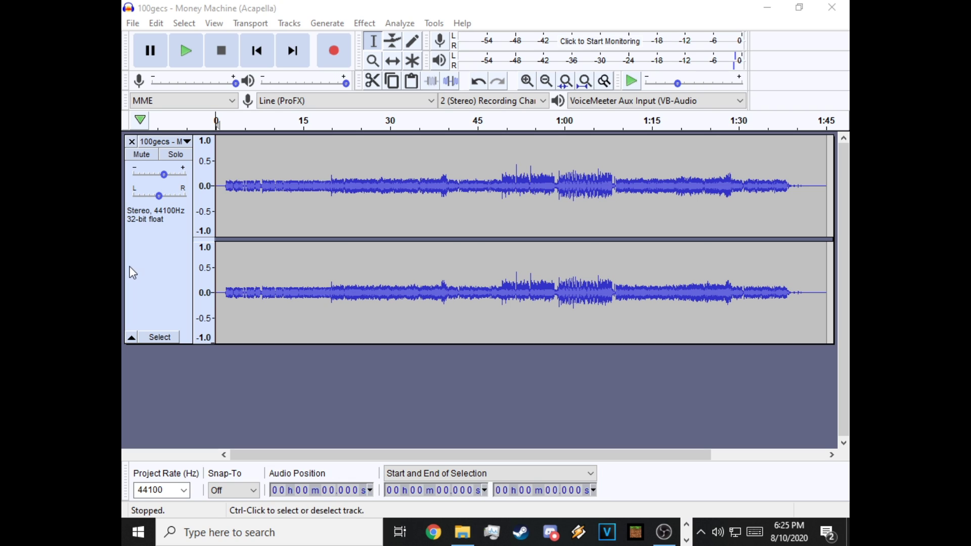
Mute the acapella track and play it back to confirm silence, then stop
left_click(146, 154)
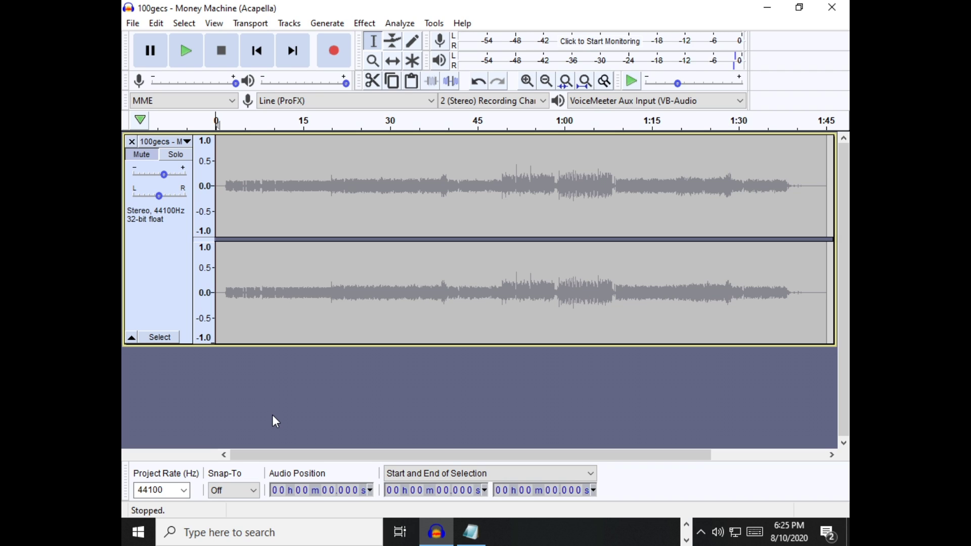
left_click(176, 65)
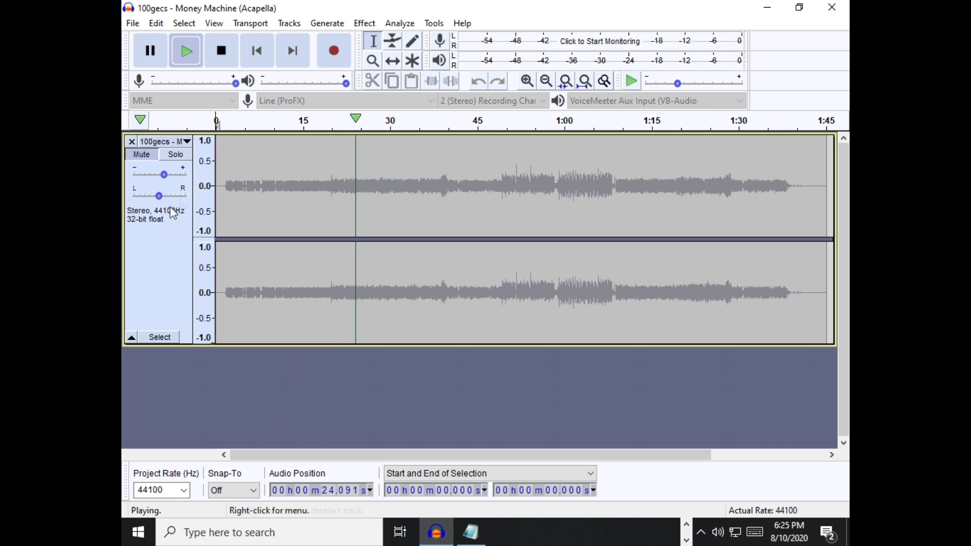
left_click(222, 50)
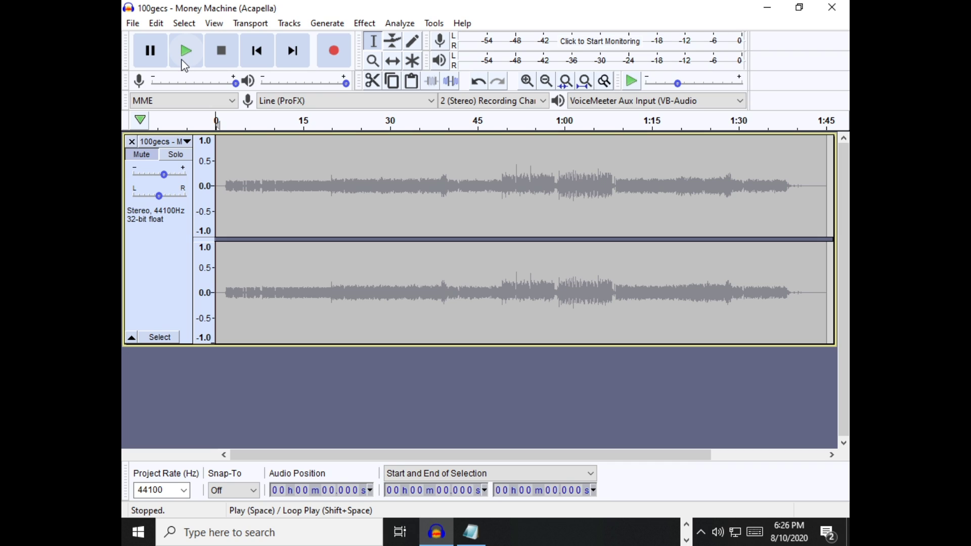
left_click(183, 59)
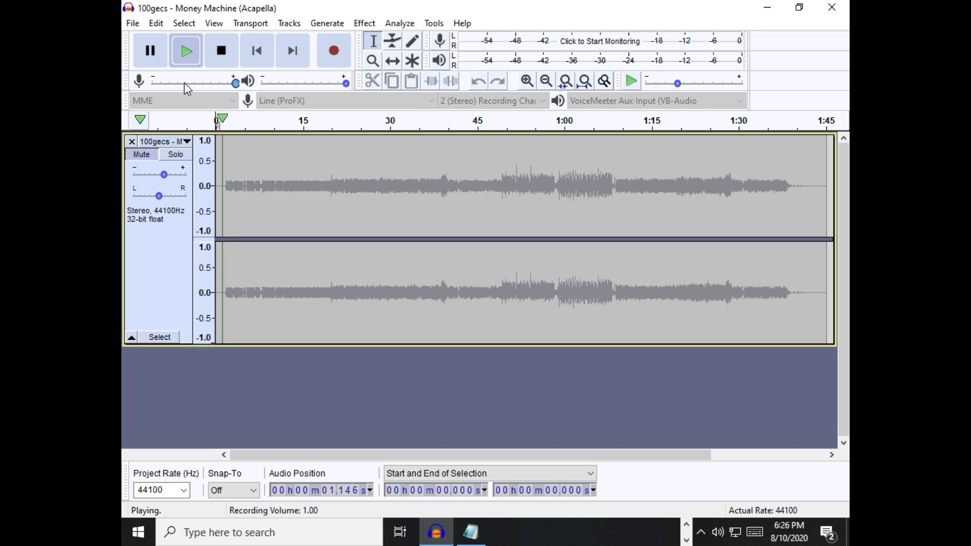